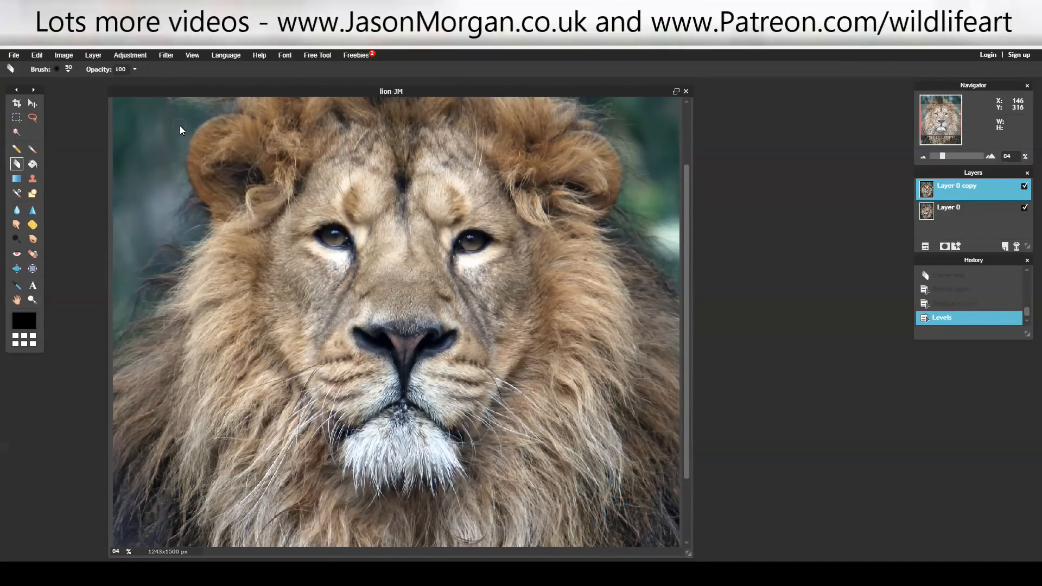
Step: Apply a Gaussian blur with an amount of 28 to the Layer 0 copy of the lion photo
click(128, 57)
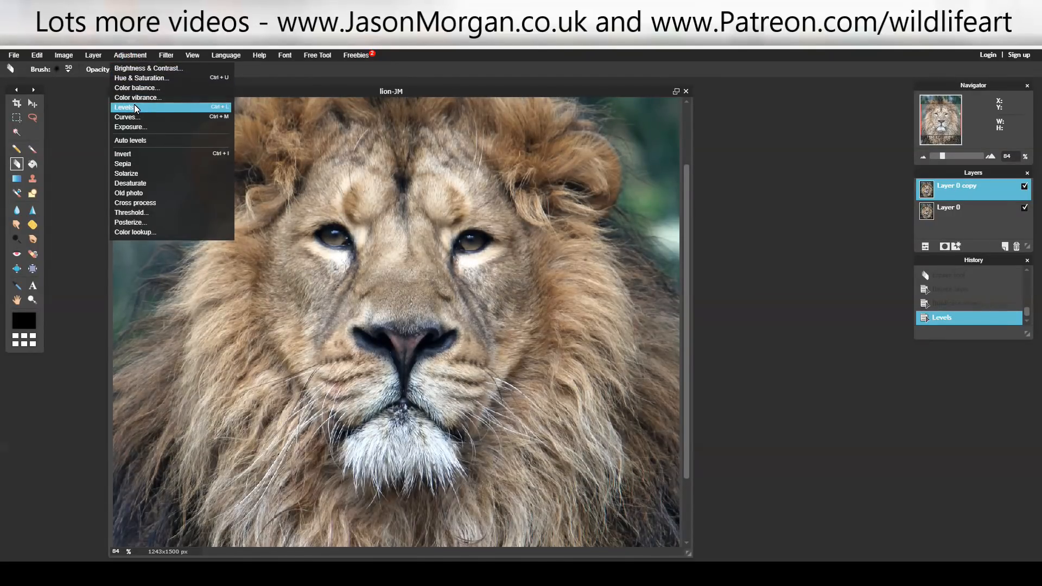
click(166, 56)
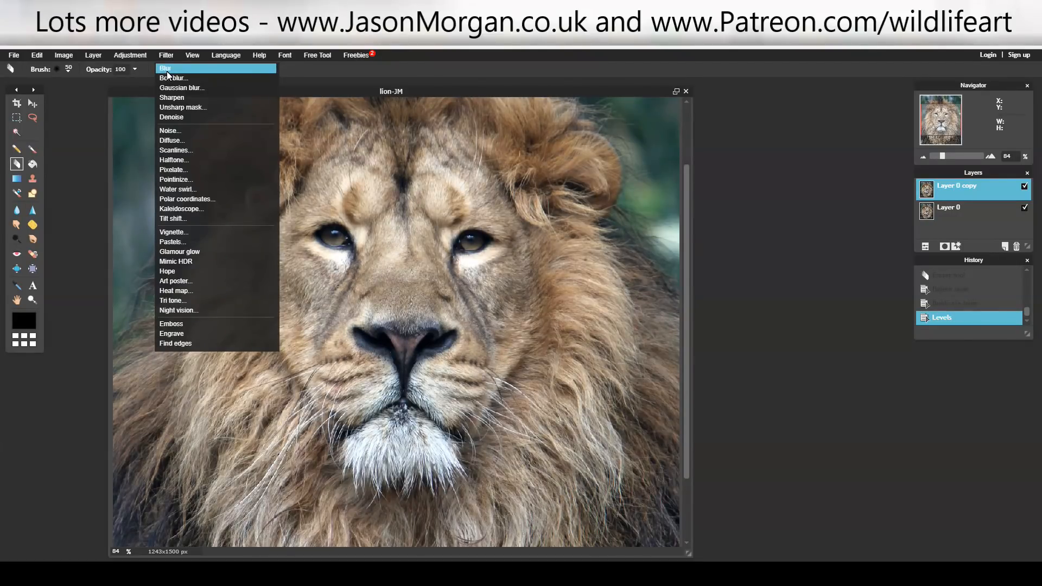
click(206, 90)
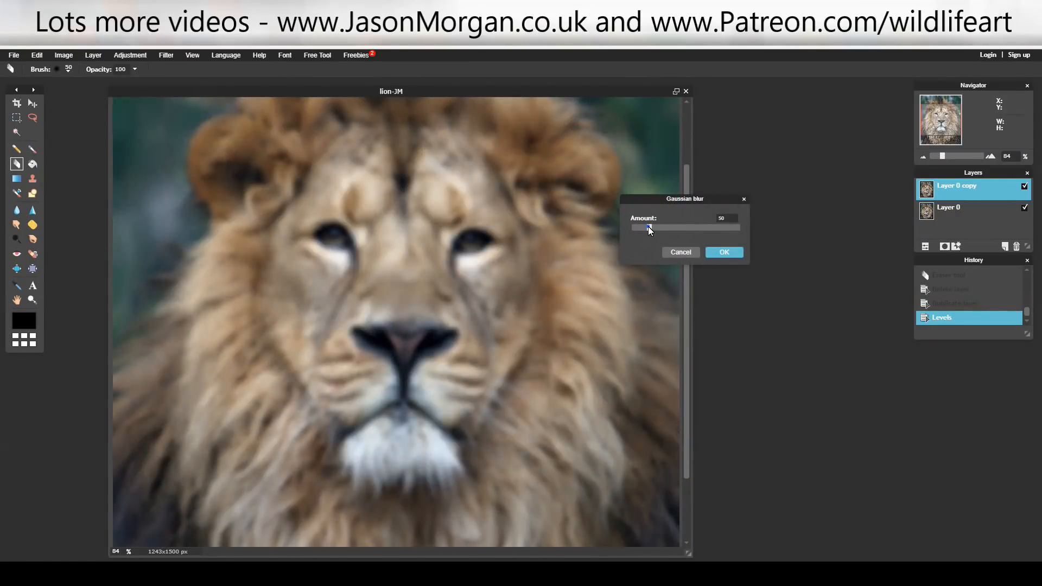
drag(641, 228, 632, 227)
drag(631, 227, 629, 226)
mouse_move(642, 227)
mouse_down()
mouse_move(653, 228)
mouse_move(642, 226)
mouse_up()
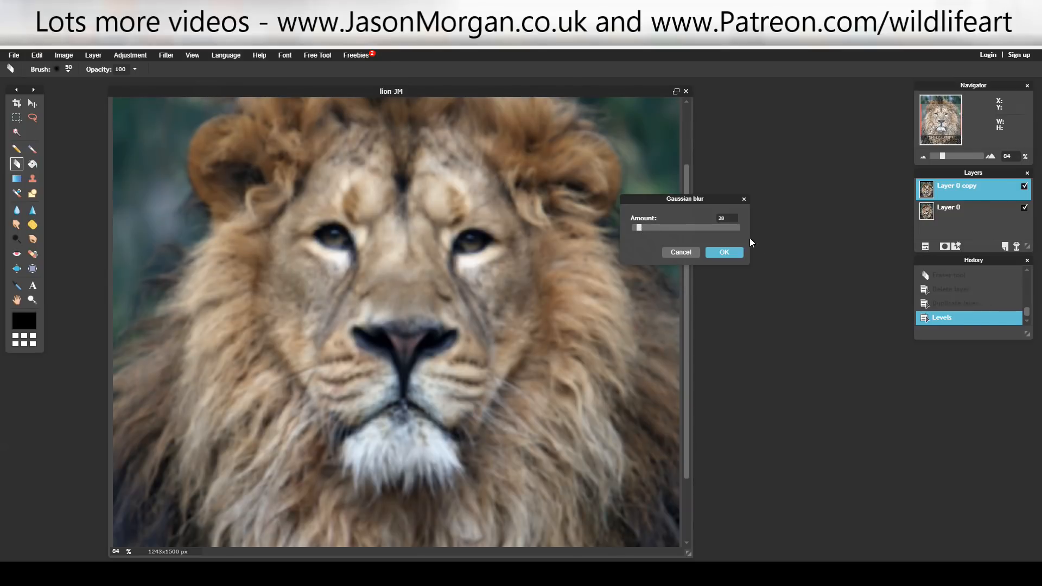
click(724, 253)
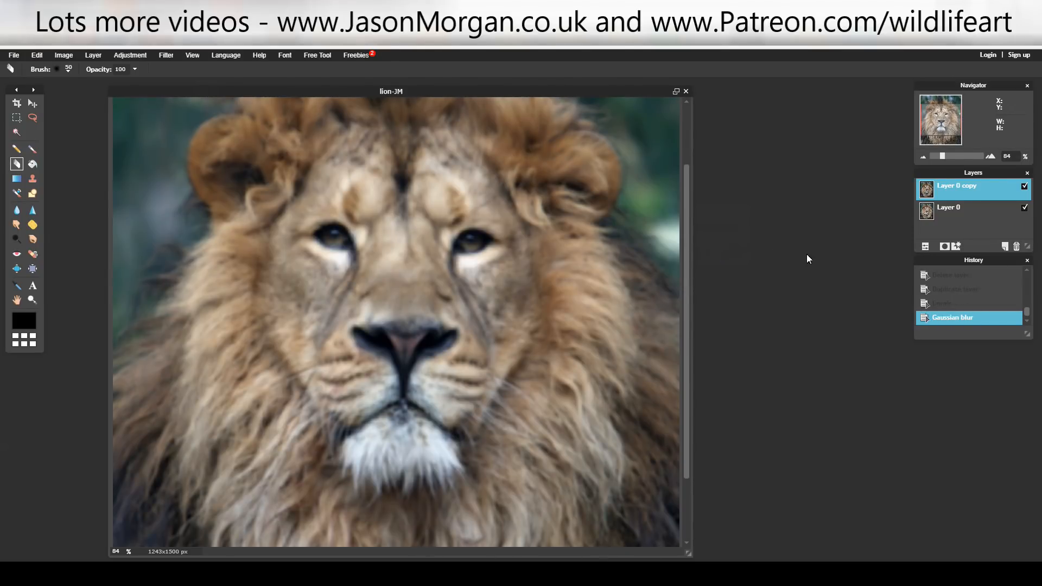
Step: Darken the midtones of the blurred Layer 0 copy slightly with a Levels adjustment on all channels
click(129, 56)
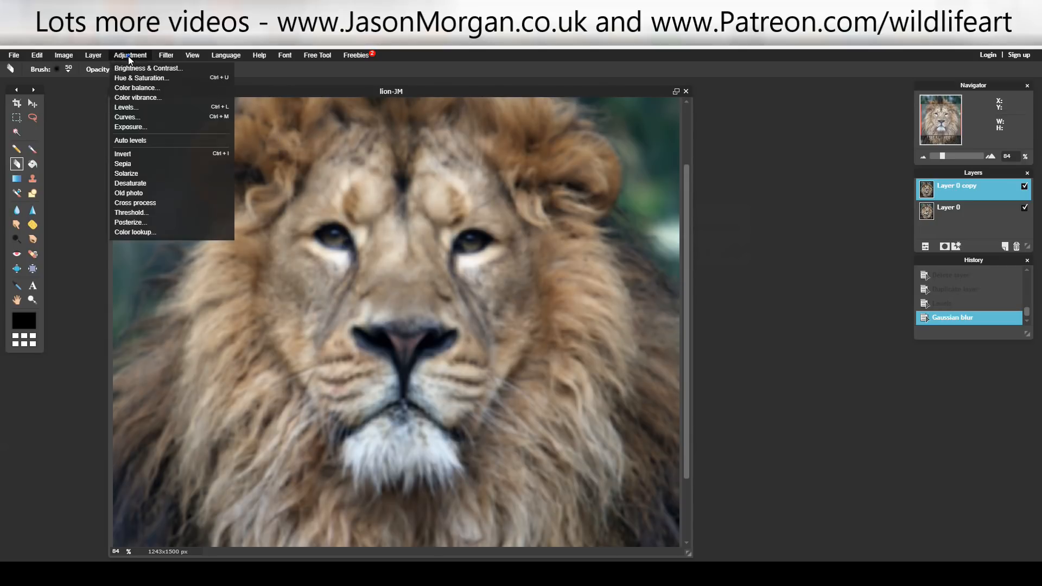
click(124, 107)
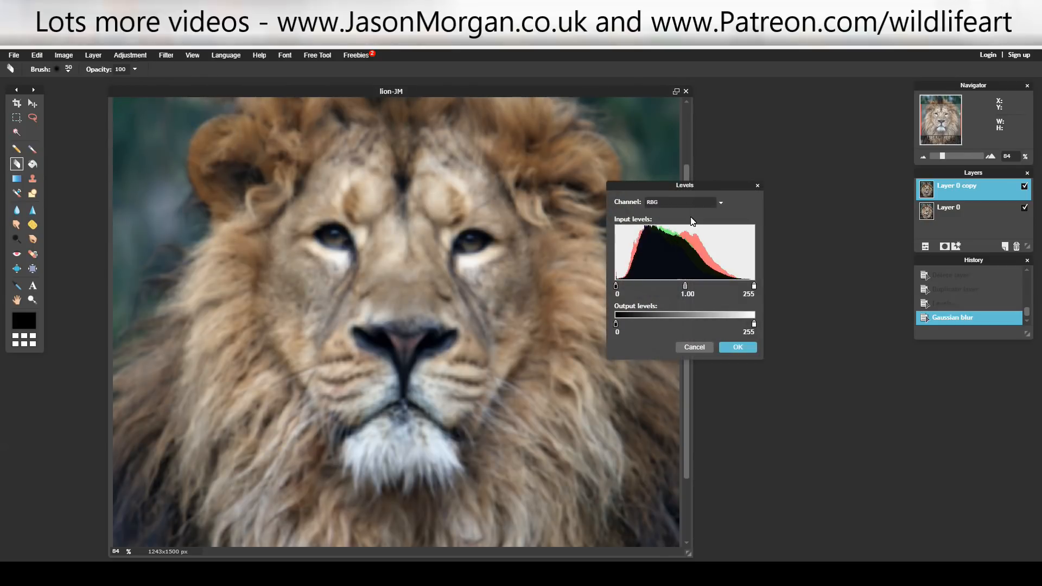
drag(683, 187, 757, 155)
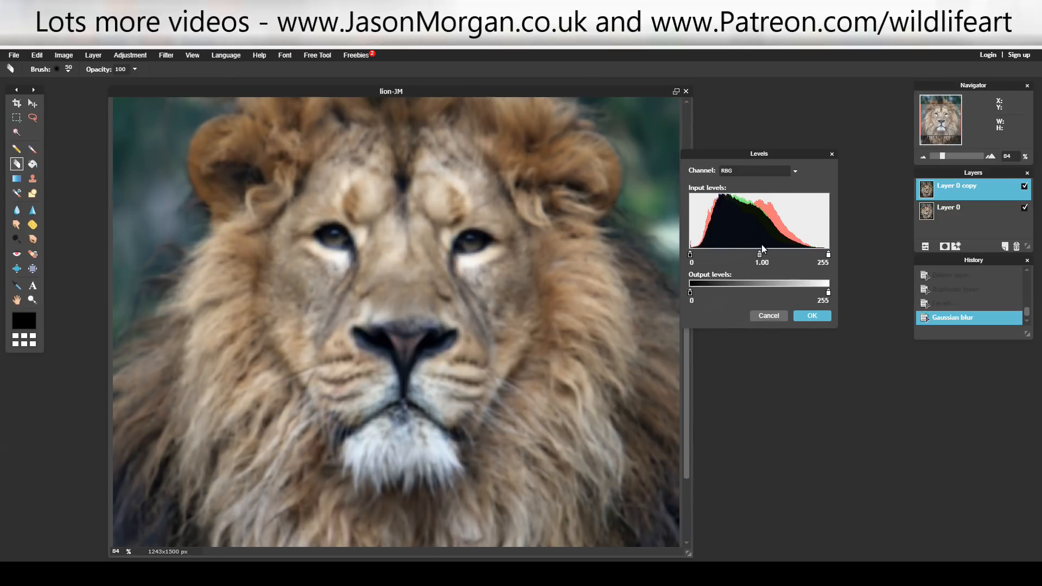
mouse_move(761, 257)
mouse_down()
mouse_move(750, 252)
mouse_move(759, 253)
mouse_up()
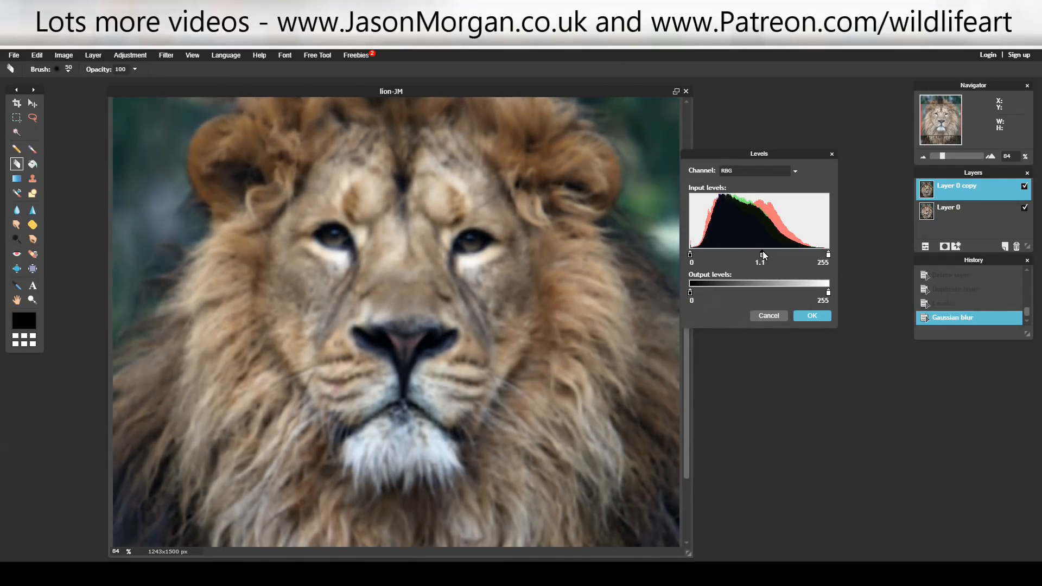
drag(763, 255, 765, 257)
click(812, 316)
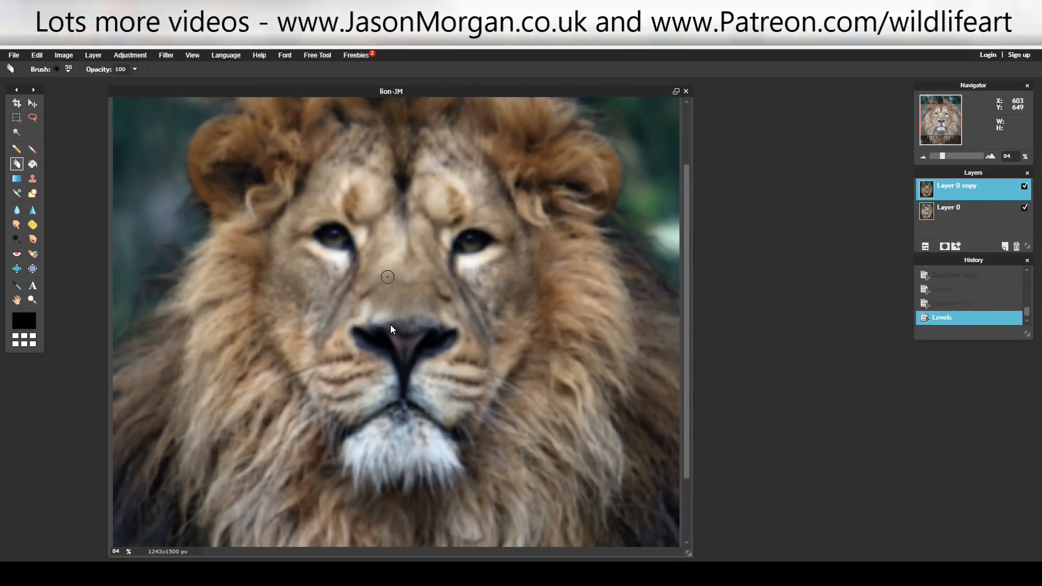
Step: Compare the blurred copy with the sharp original by toggling the visibility of Layer 0 copy off and on
click(1025, 187)
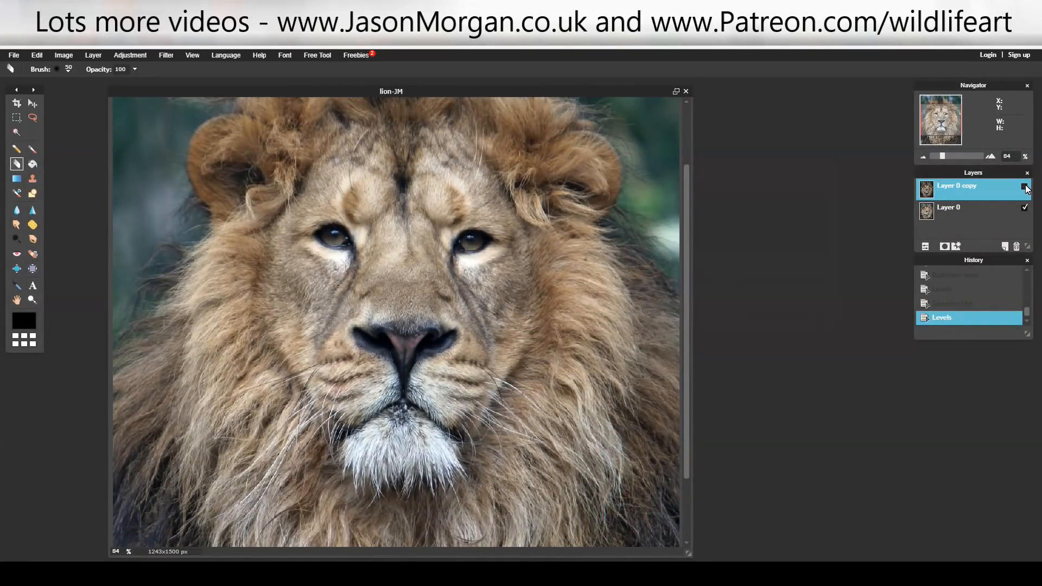
click(1024, 187)
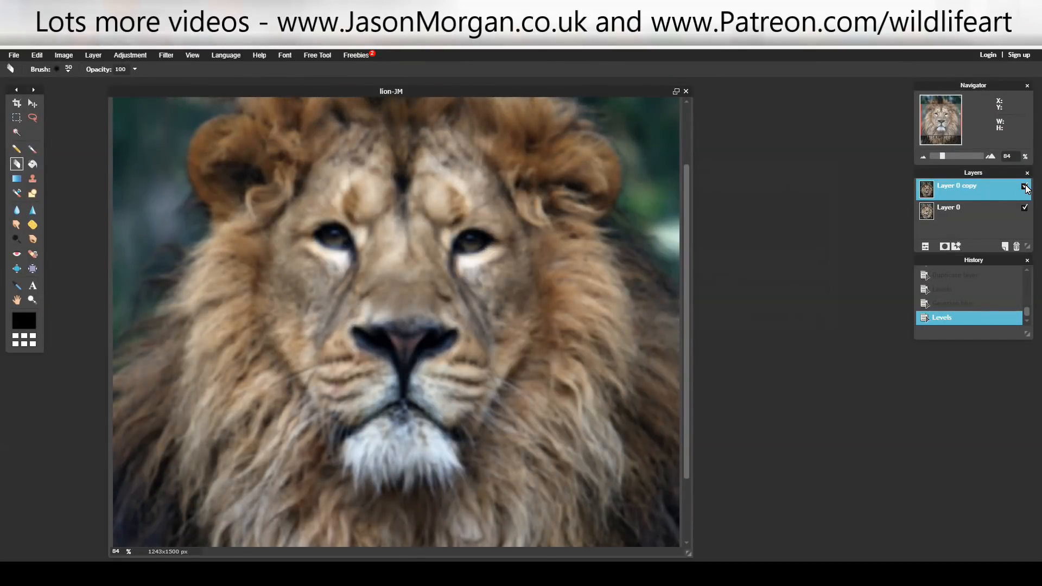
click(1025, 187)
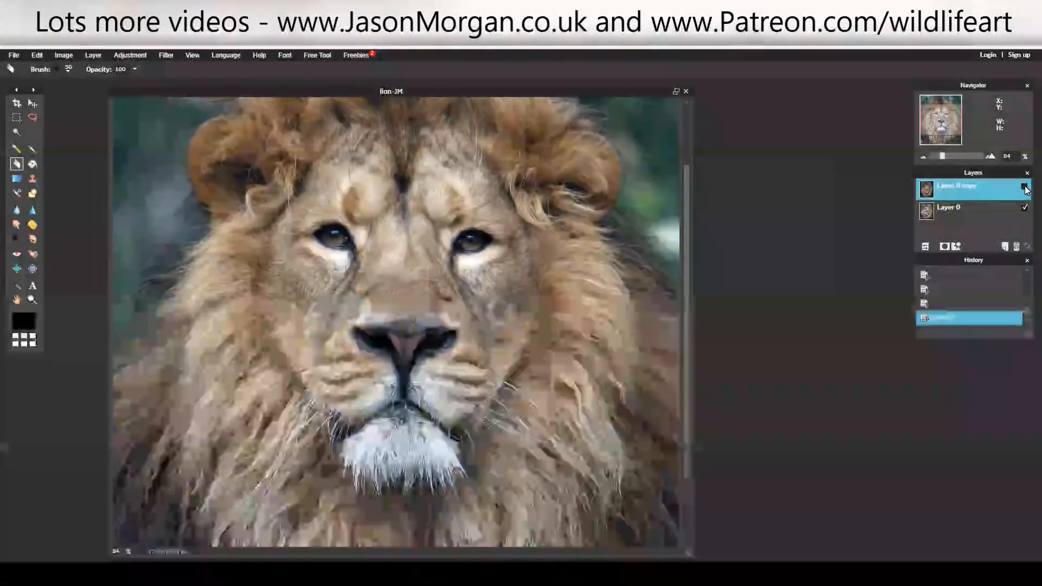
click(1025, 186)
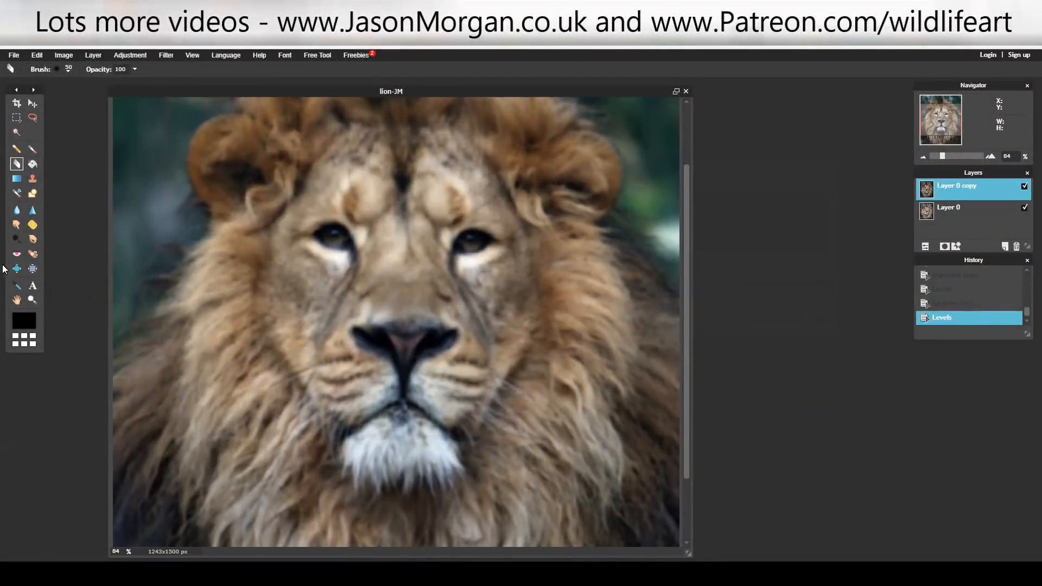
Step: Erase the blurred layer over the lion's left-hand muzzle fur along the hair direction, using a soft 25-size eraser brush
click(32, 299)
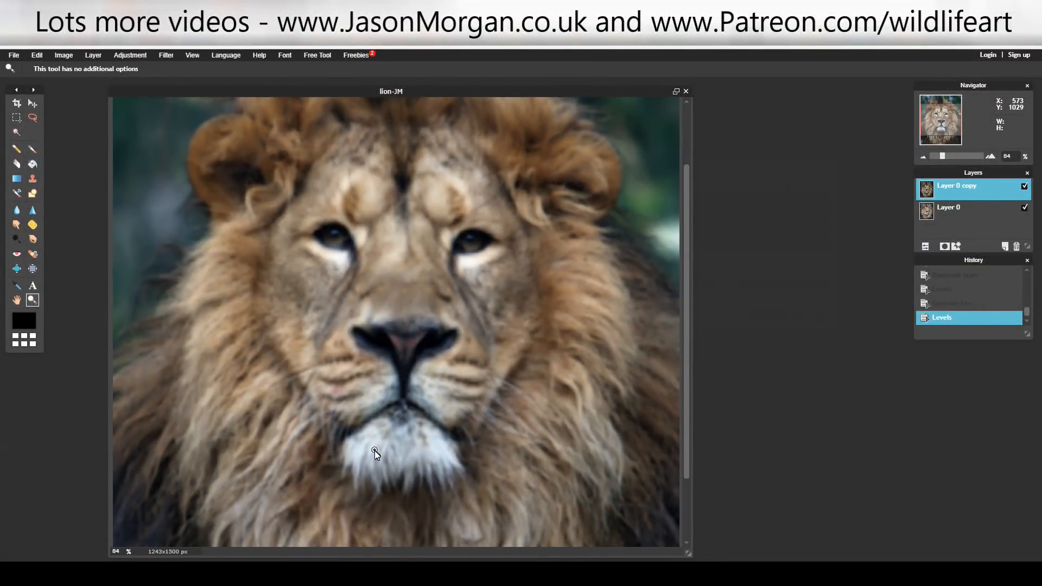
click(412, 448)
click(398, 481)
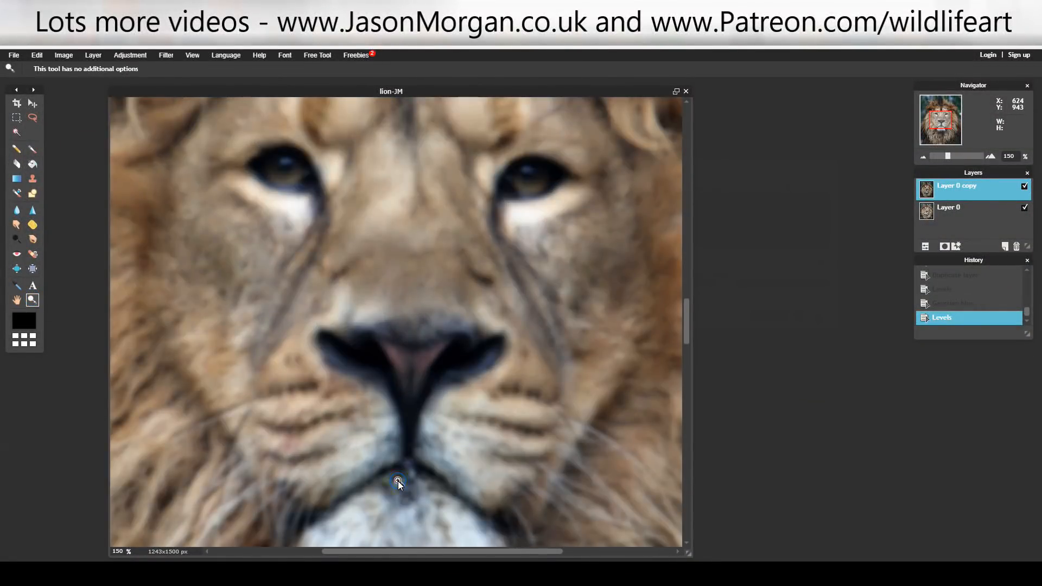
click(15, 300)
drag(410, 434, 445, 288)
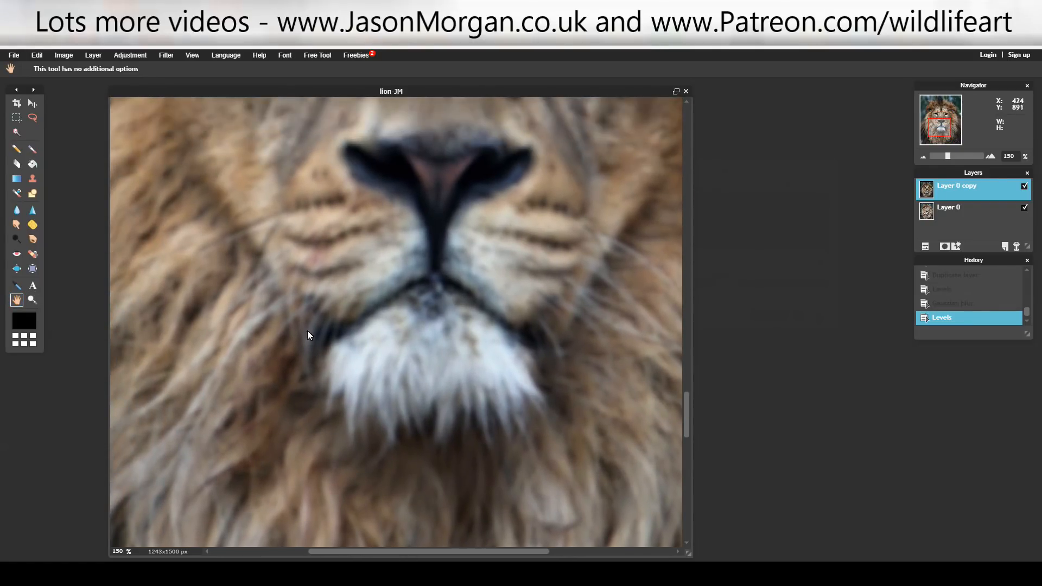
click(17, 163)
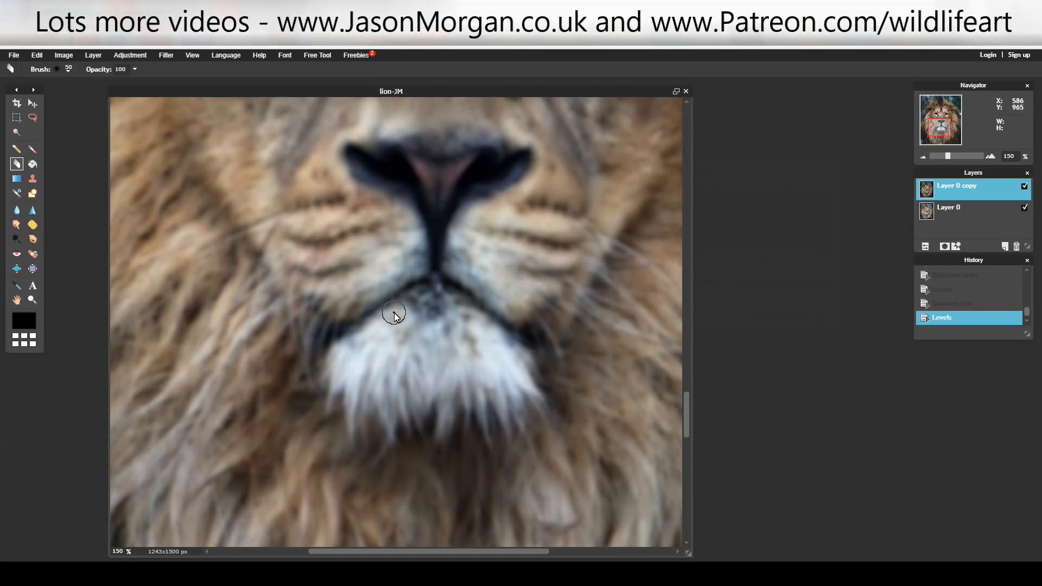
click(67, 69)
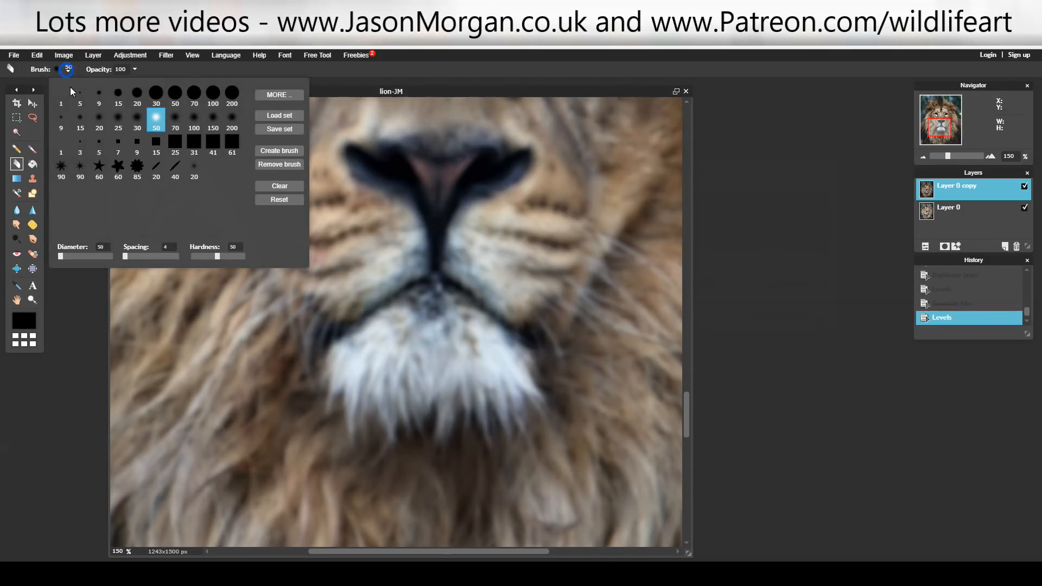
click(120, 119)
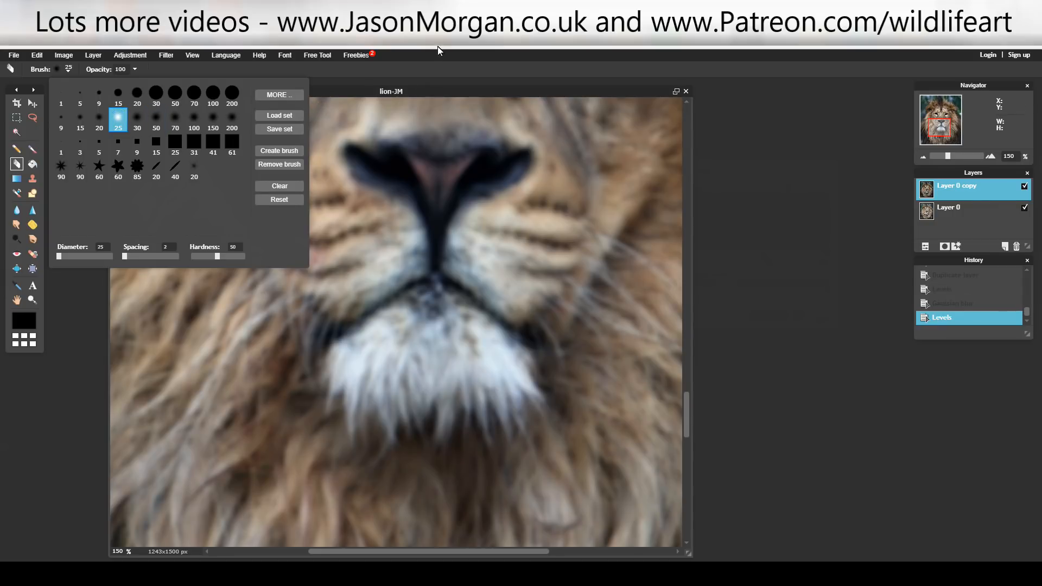
click(440, 67)
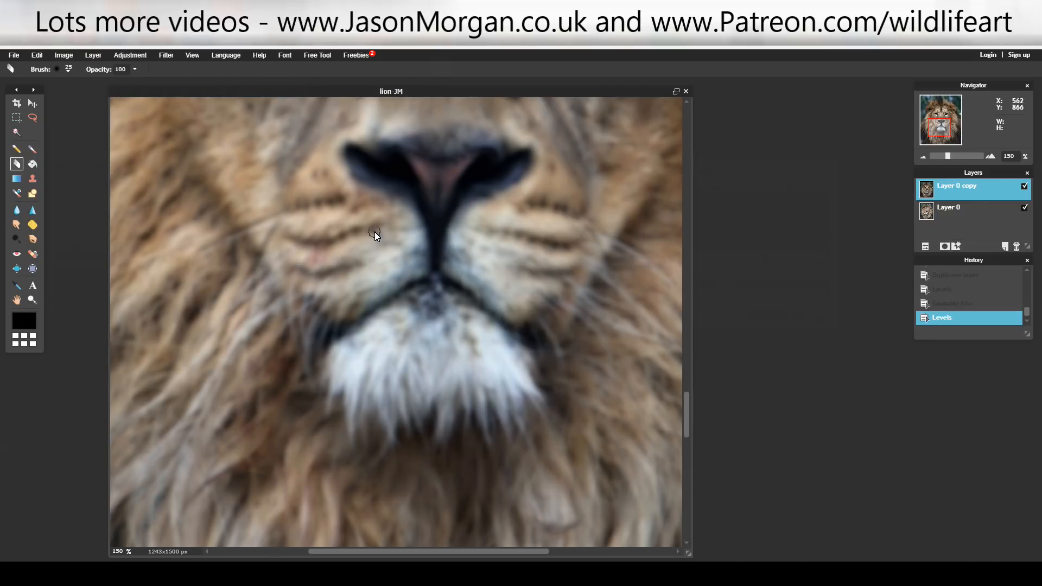
mouse_move(356, 272)
mouse_down()
mouse_move(374, 232)
mouse_move(344, 262)
mouse_move(357, 239)
mouse_move(328, 267)
mouse_move(352, 240)
mouse_move(316, 266)
mouse_move(334, 243)
mouse_move(290, 268)
mouse_up()
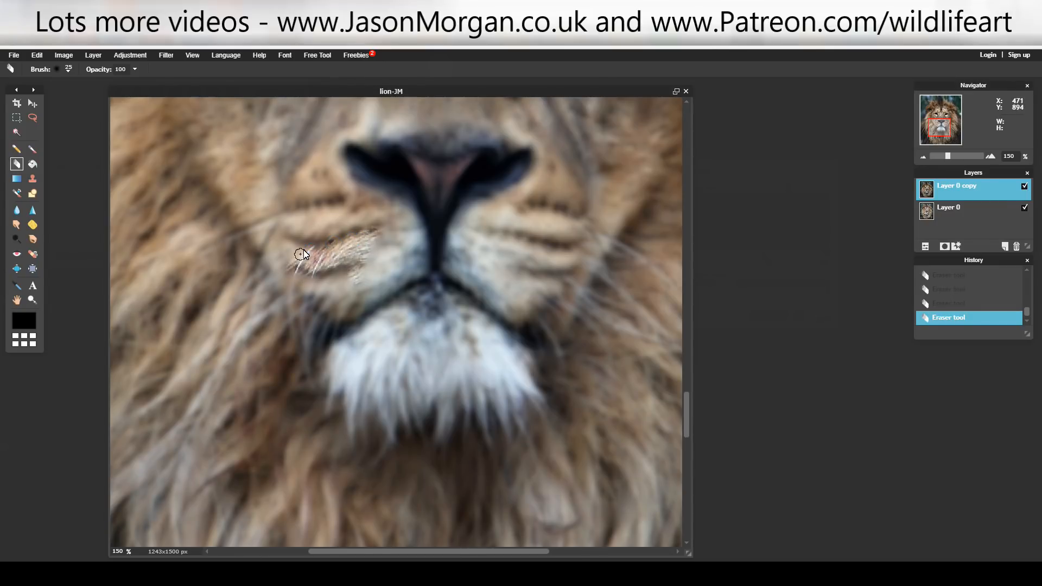
Step: Erase hair-like strokes from the blurred layer over the white chin fur and the right-hand side of the muzzle
mouse_move(382, 325)
mouse_down()
mouse_move(356, 354)
mouse_move(349, 393)
mouse_up()
mouse_move(384, 333)
mouse_down()
mouse_move(351, 377)
mouse_move(349, 407)
mouse_up()
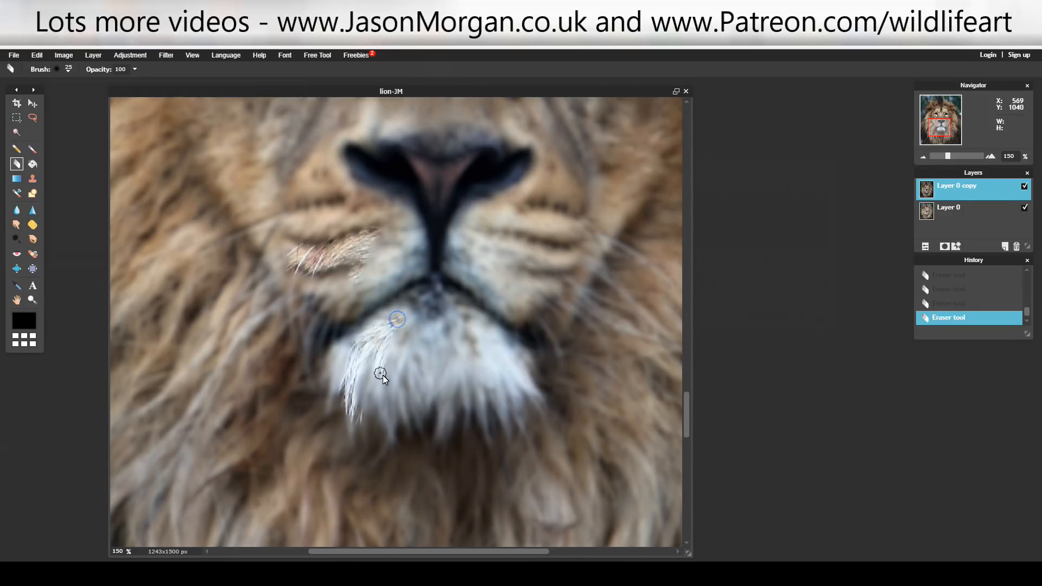
mouse_move(412, 308)
mouse_down()
mouse_move(387, 383)
mouse_move(391, 420)
mouse_up()
drag(384, 332, 375, 399)
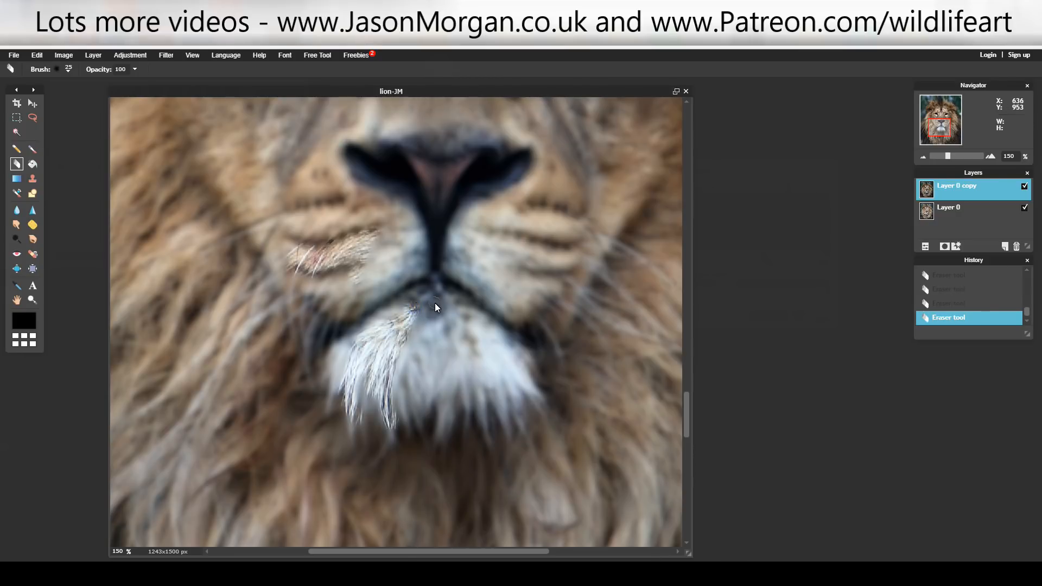
drag(474, 240, 495, 292)
drag(501, 237, 514, 279)
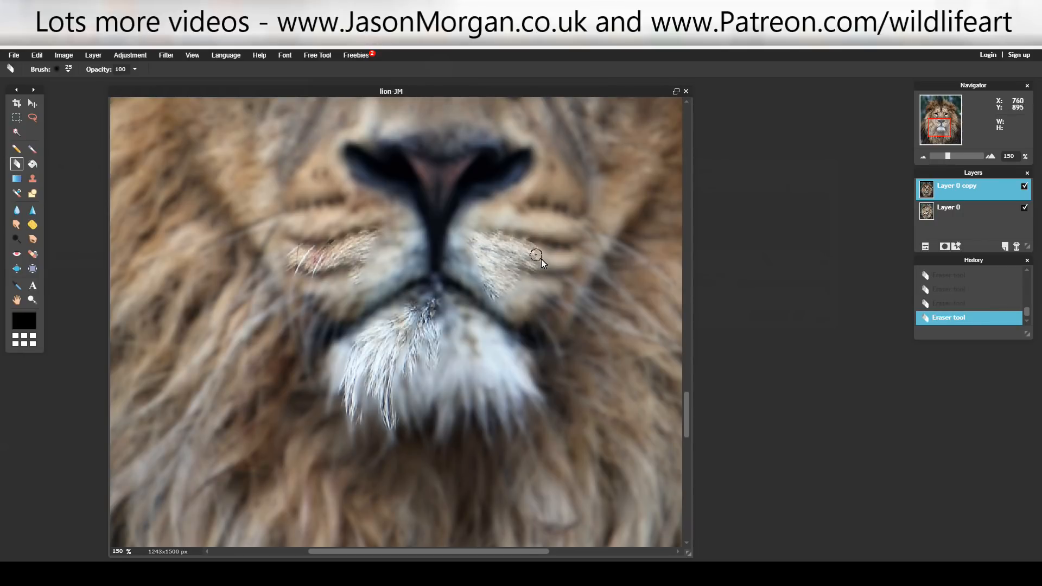